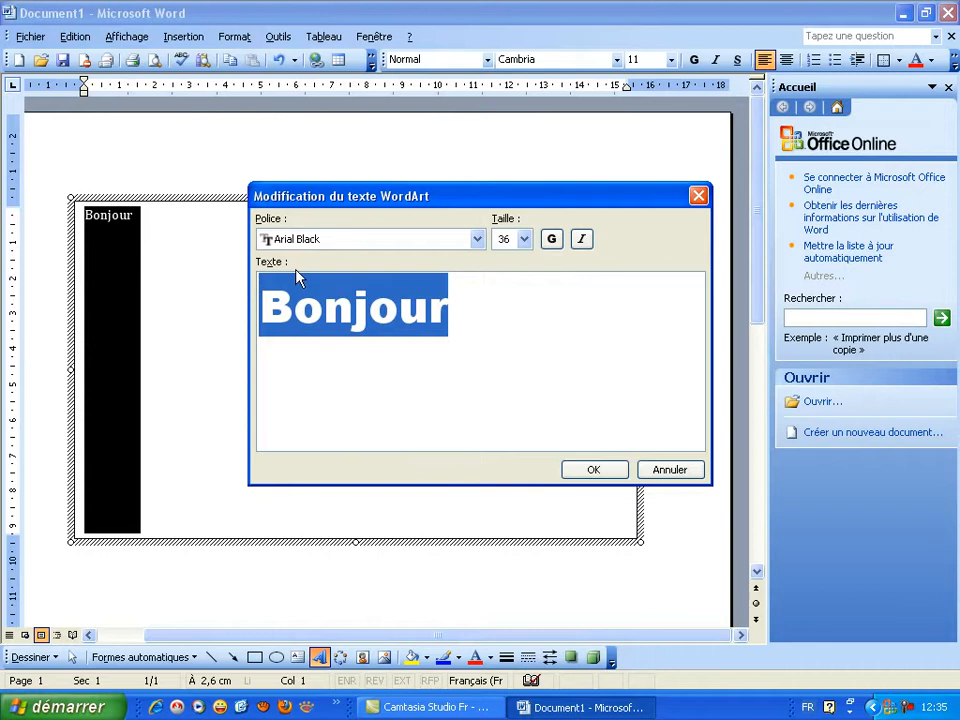
Step: Set the font of the Bonjour WordArt text to Algerian and insert it into the text box
left_click(477, 240)
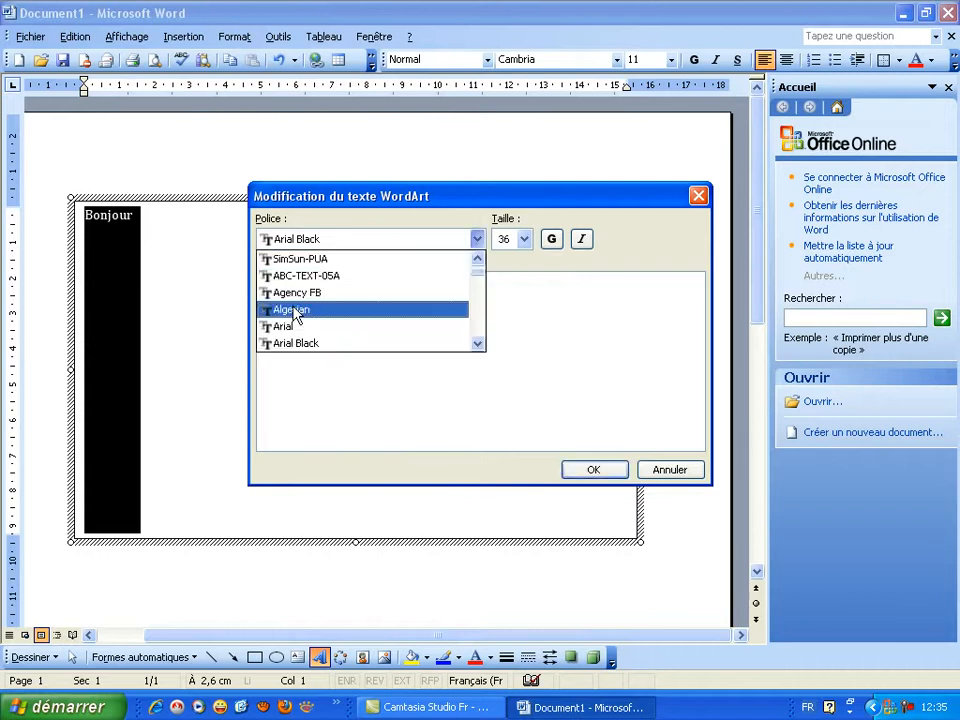
left_click(292, 310)
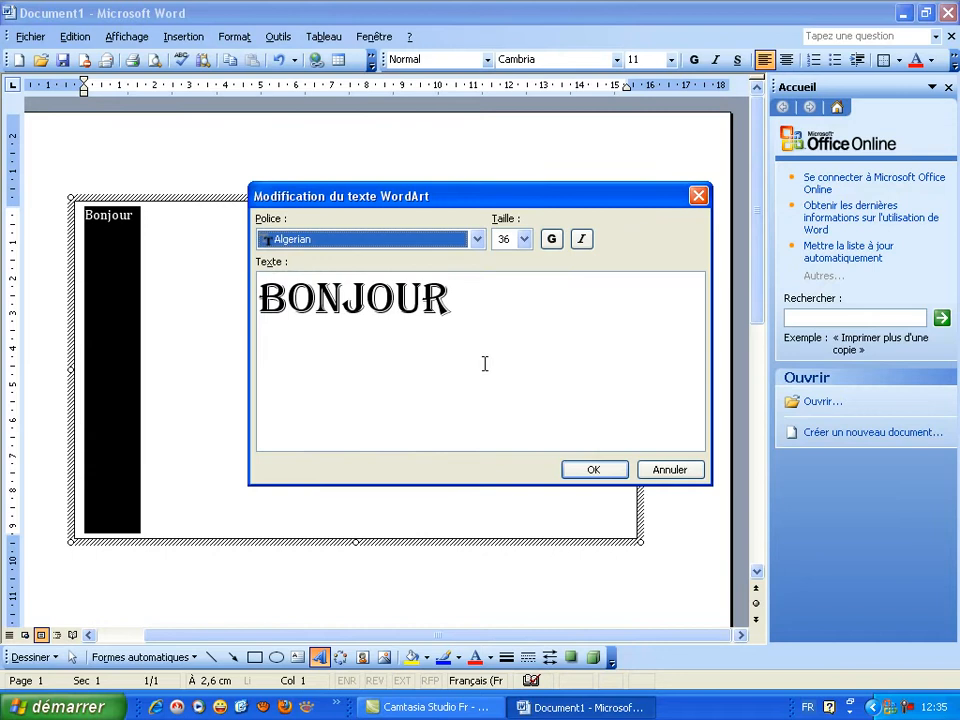
left_click(594, 470)
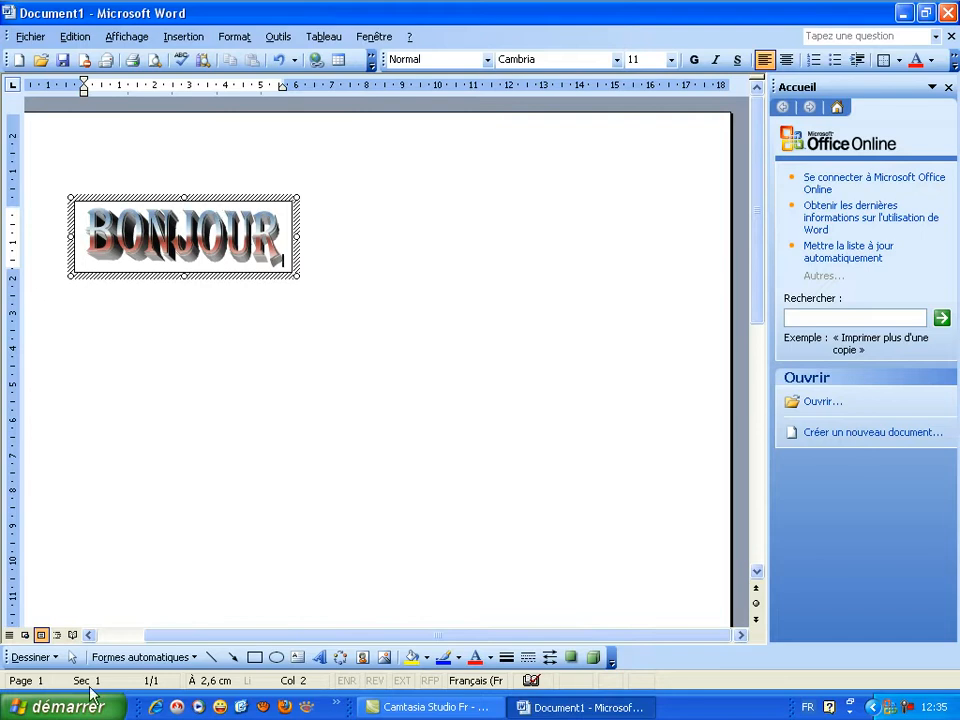
Step: Change the shape of the text box around the WordArt to a rounded rectangular callout
left_click(50, 660)
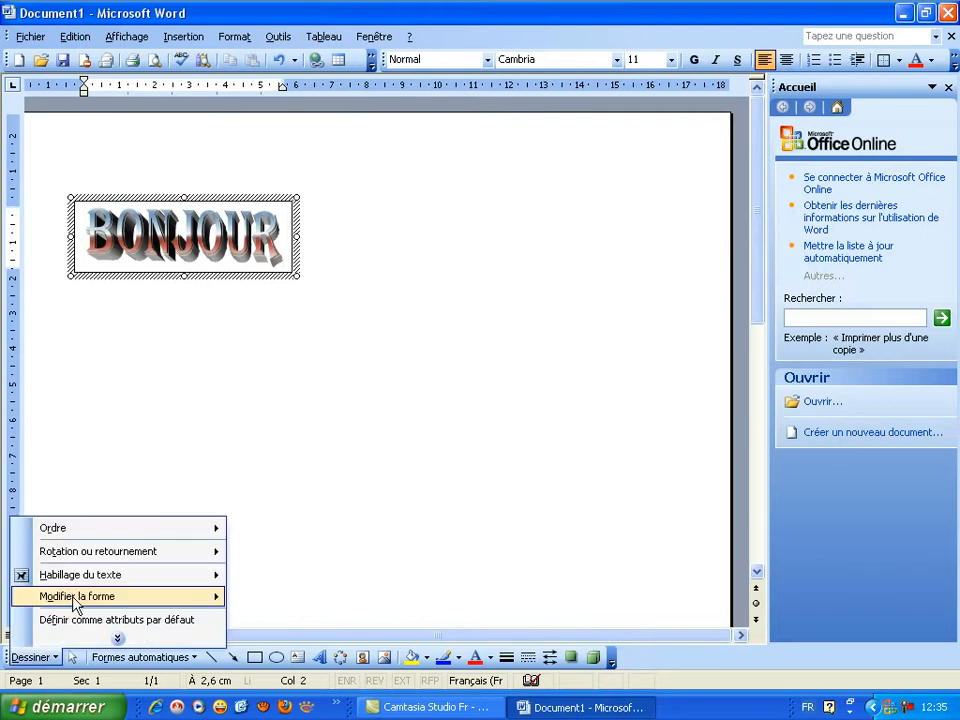
mouse_move(76, 598)
mouse_move(318, 598)
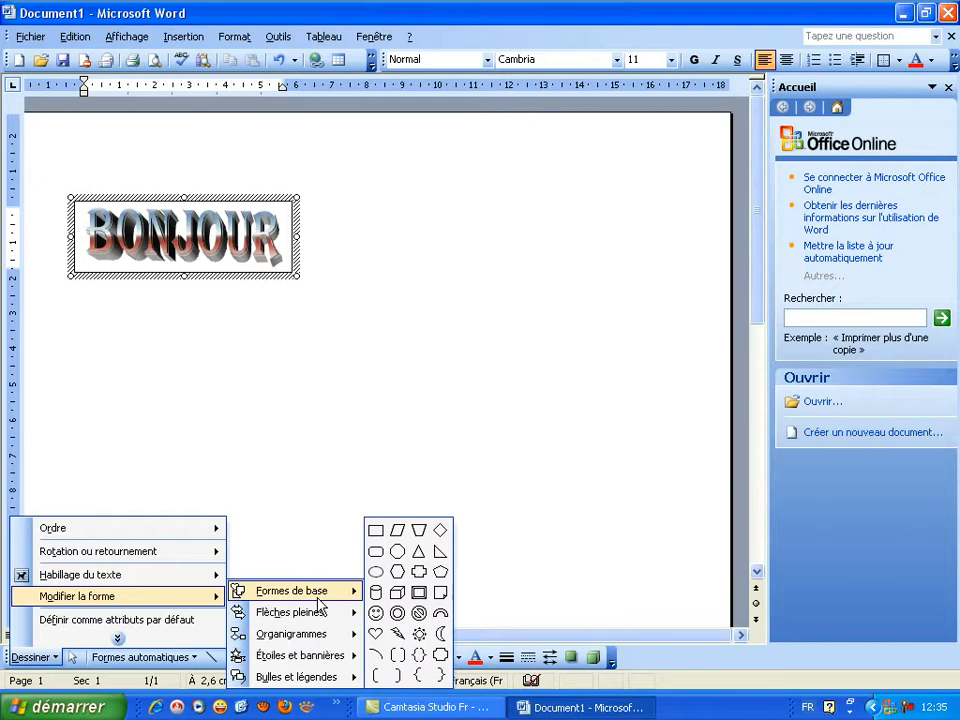
mouse_move(320, 625)
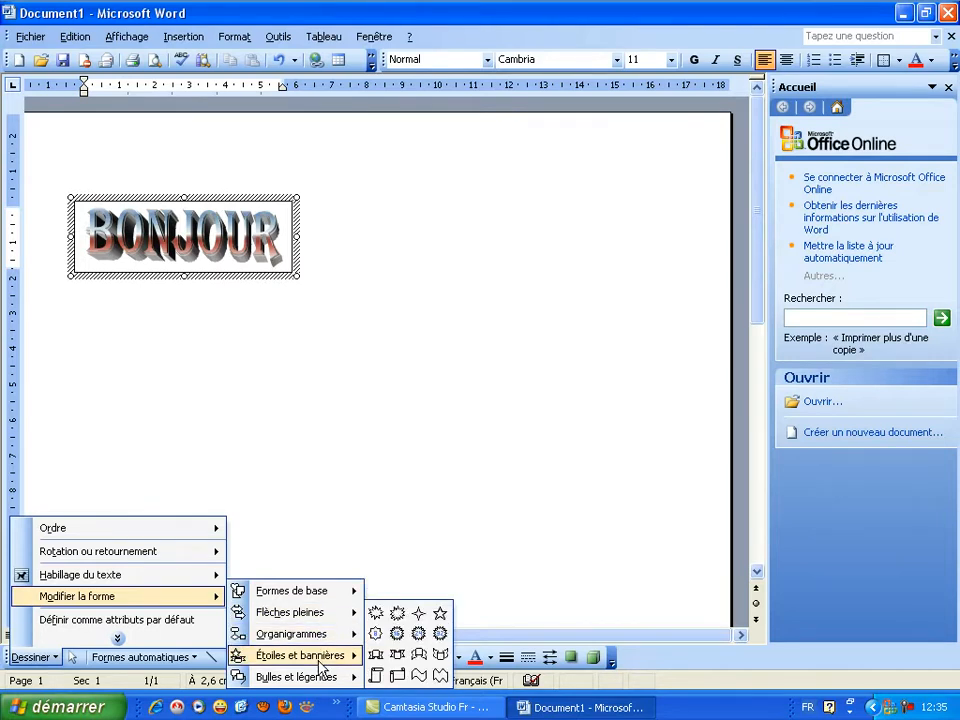
mouse_move(326, 684)
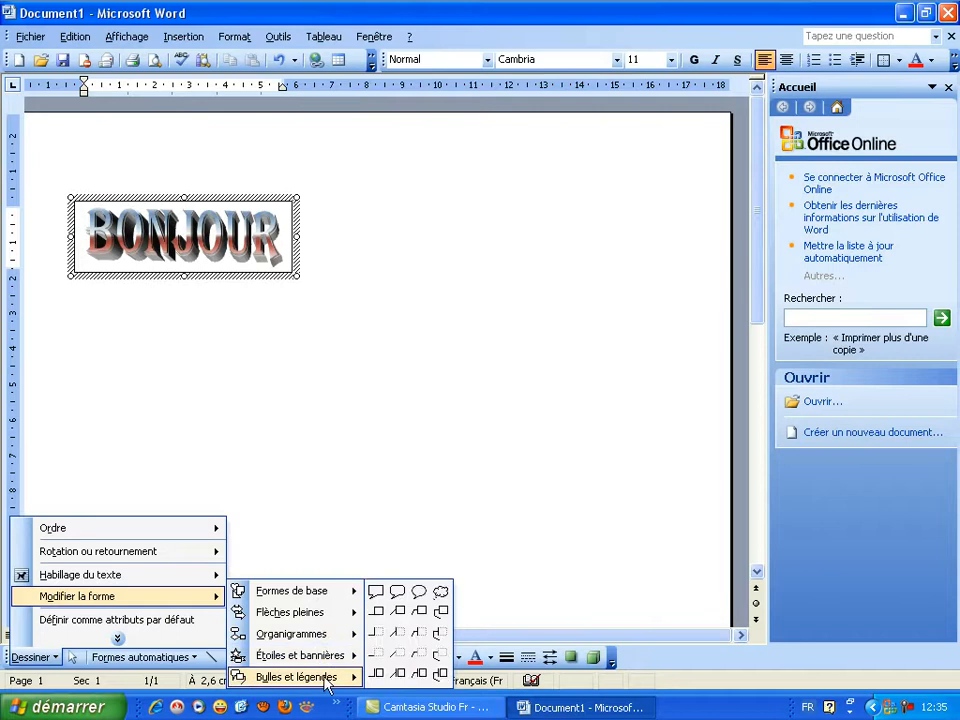
left_click(397, 592)
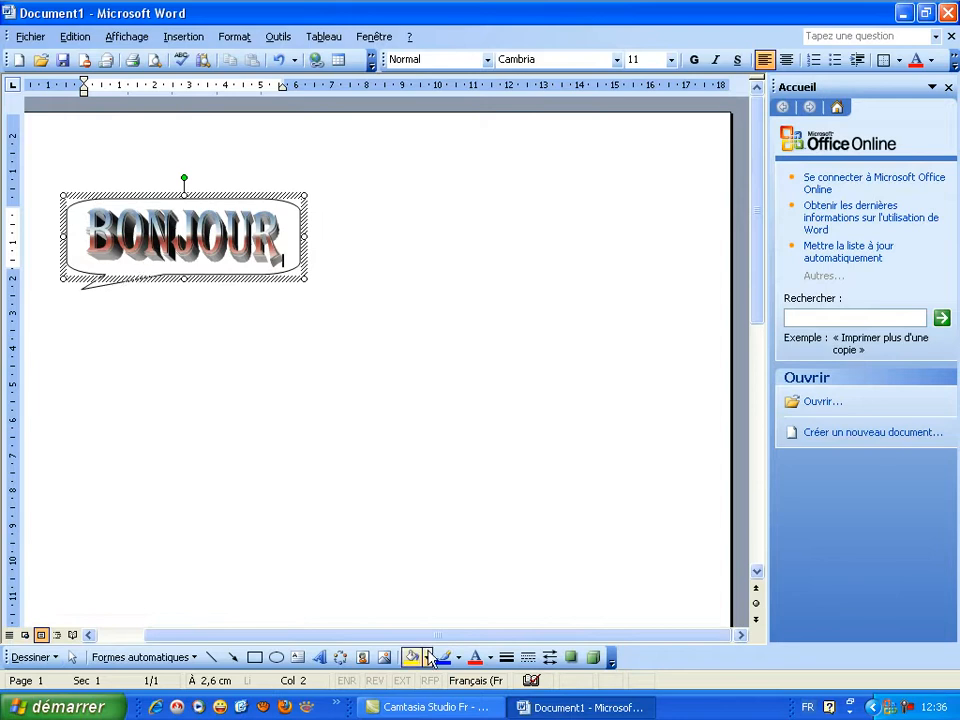
Step: Fill the callout with a light orange colour
left_click(427, 657)
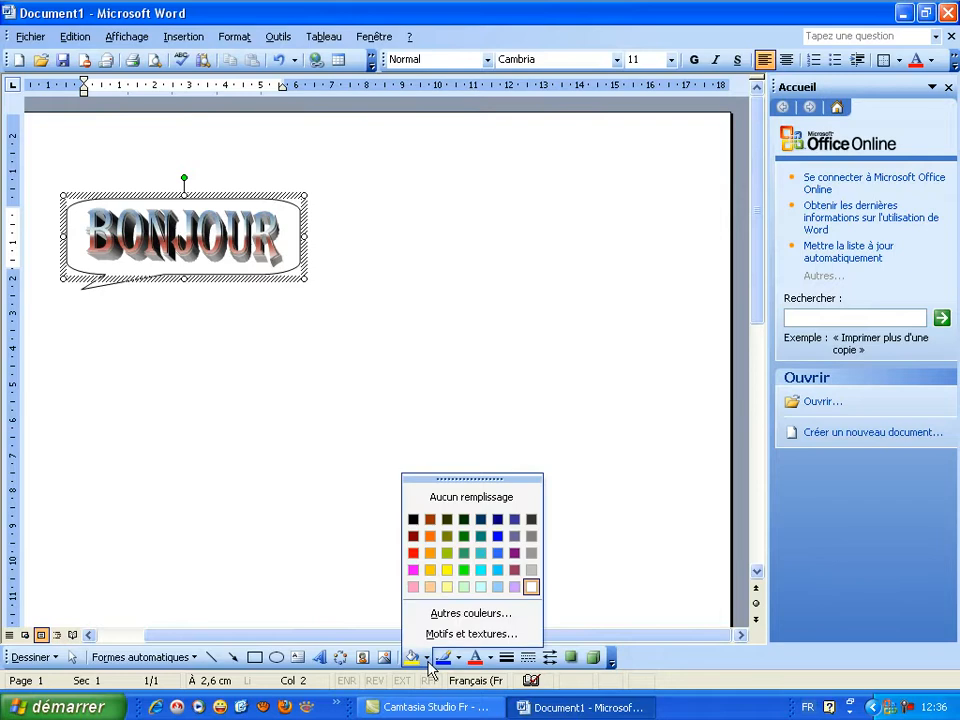
left_click(430, 587)
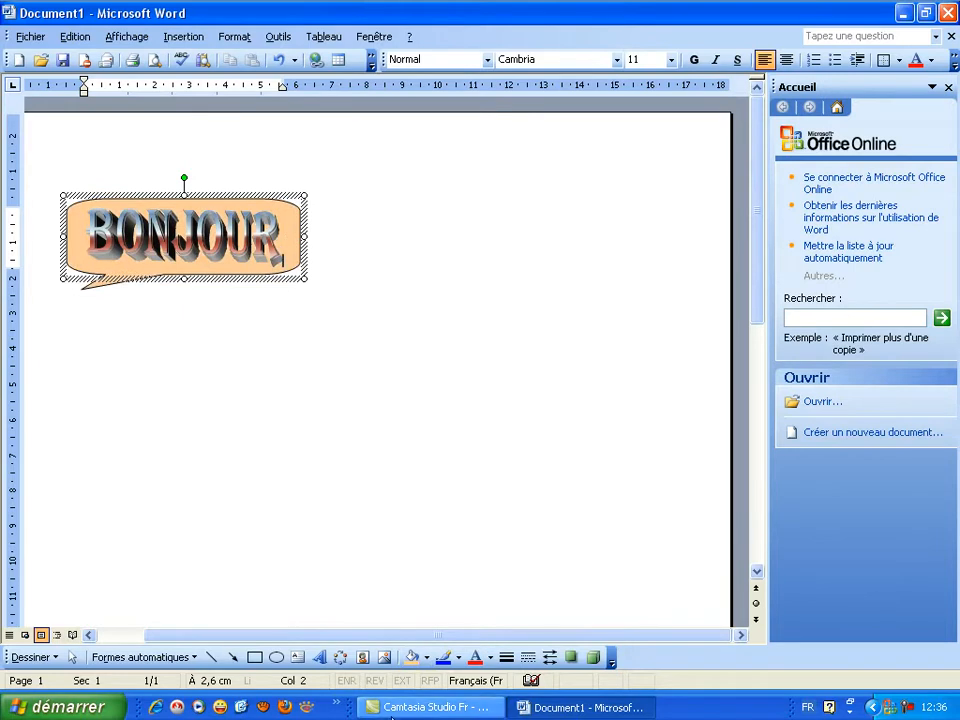
Step: Fill the callout with the Papier de soie rose texture and deselect it
left_click(426, 658)
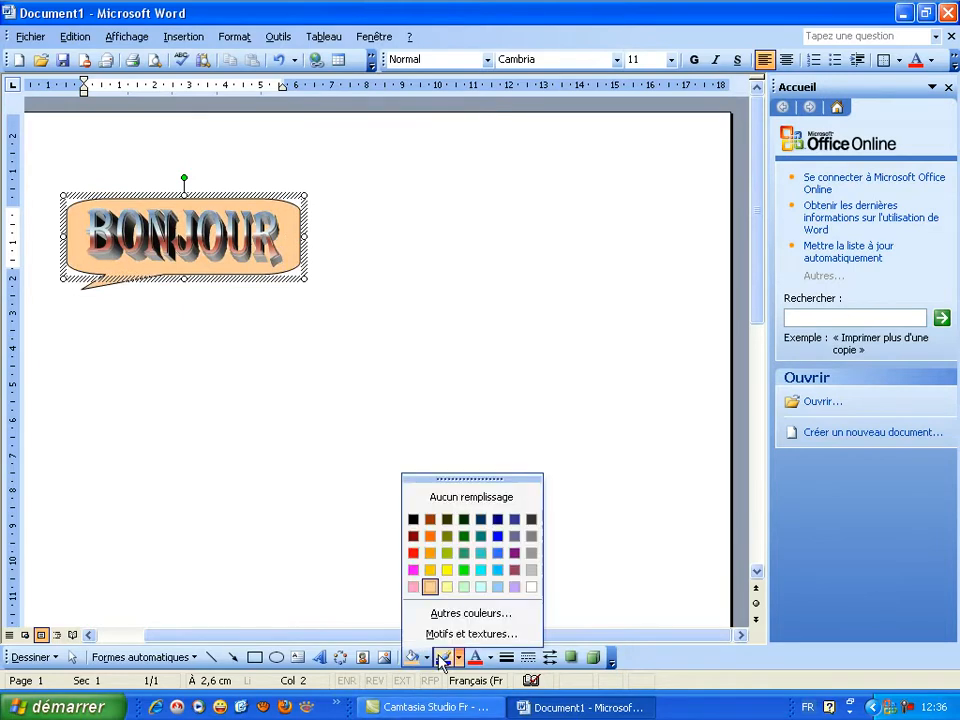
left_click(471, 634)
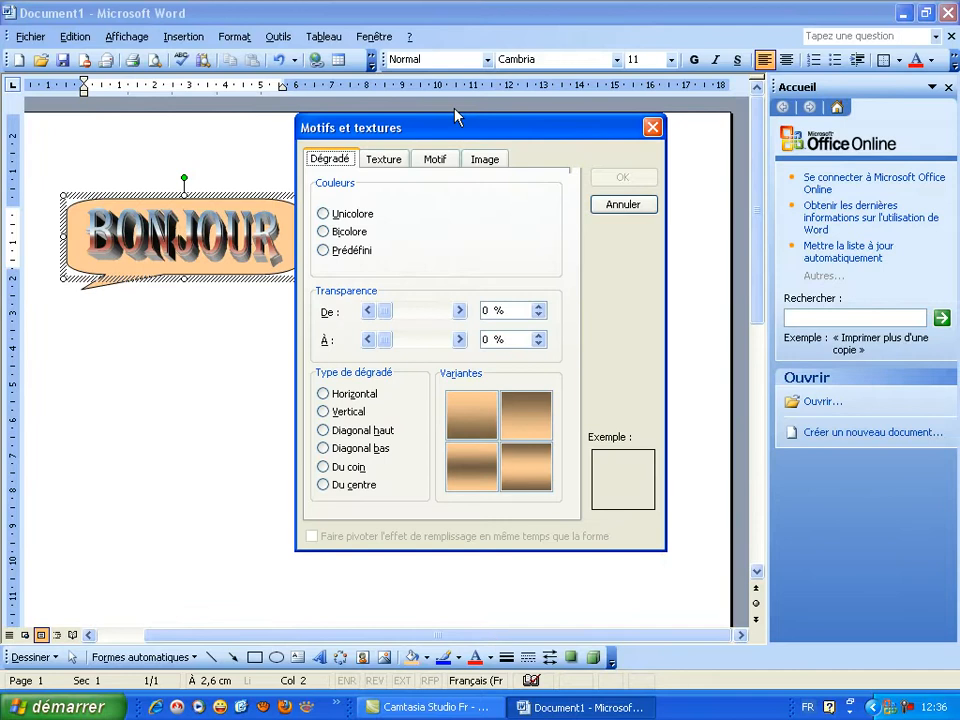
left_click(383, 159)
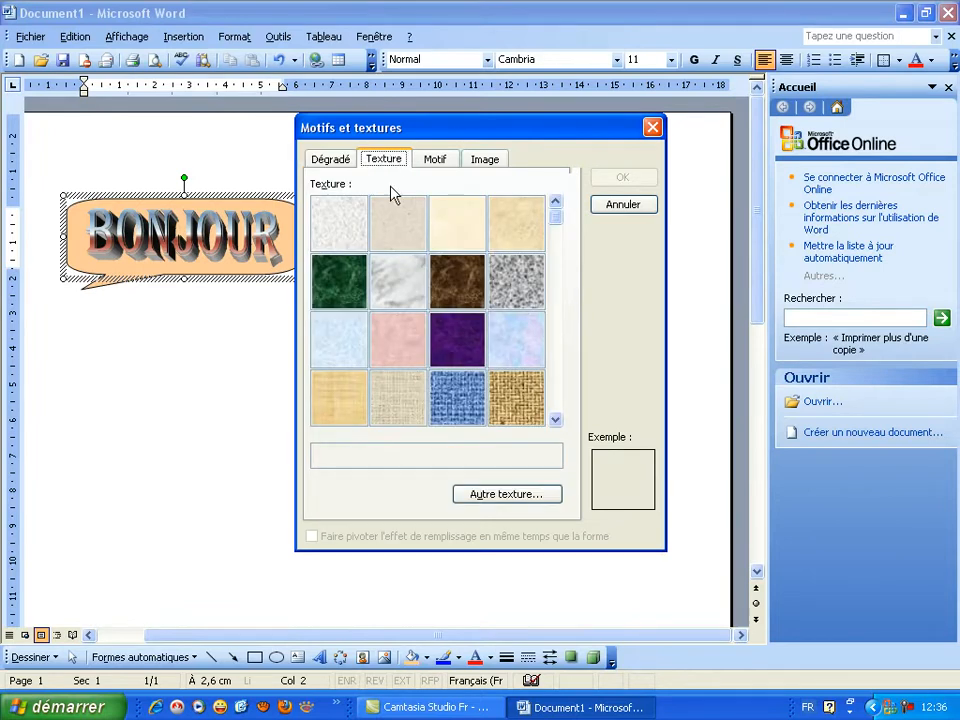
left_click_drag(556, 223, 568, 418)
left_click(557, 205)
left_click(555, 404)
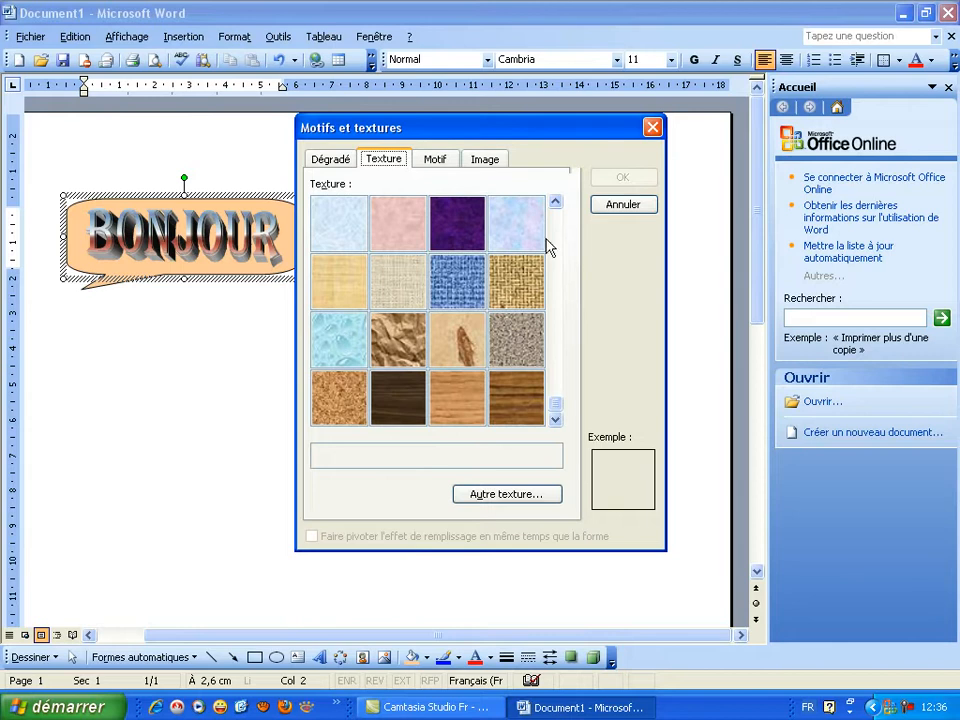
left_click(403, 238)
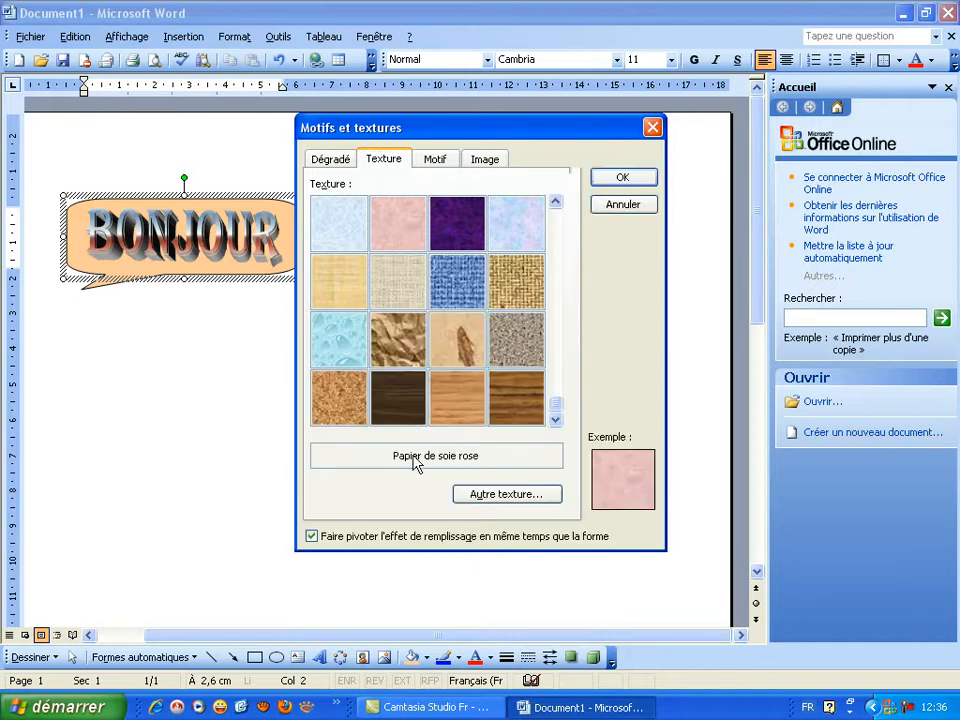
left_click(508, 496)
left_click(617, 178)
left_click(621, 177)
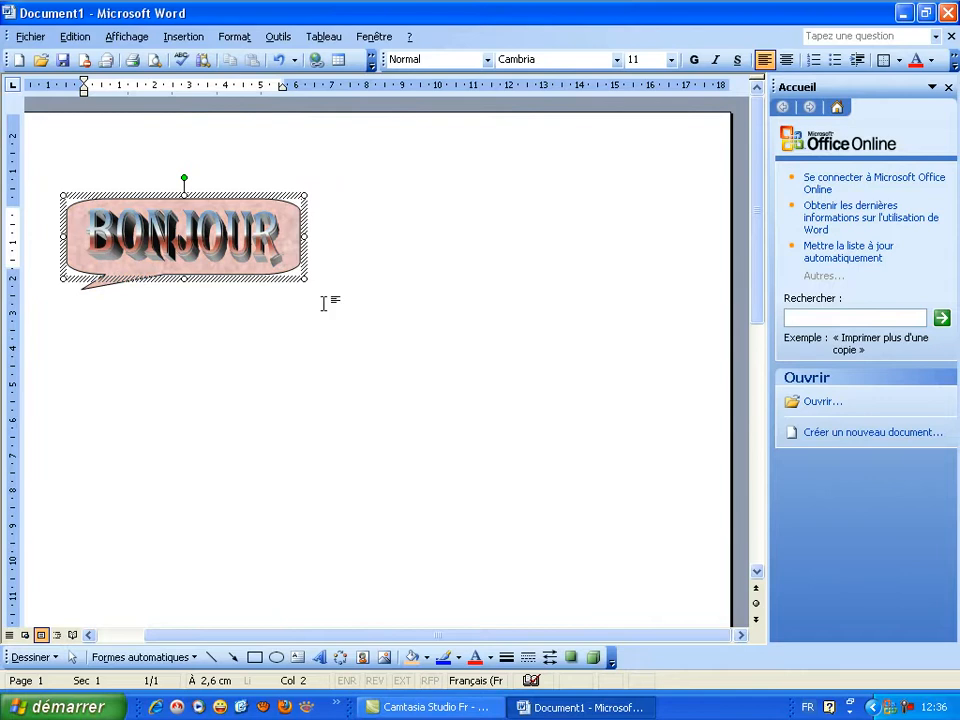
left_click(235, 339)
Step: Move the callout from the page's upper left to the area below the middle, with its short tail pointing left
left_click(167, 197)
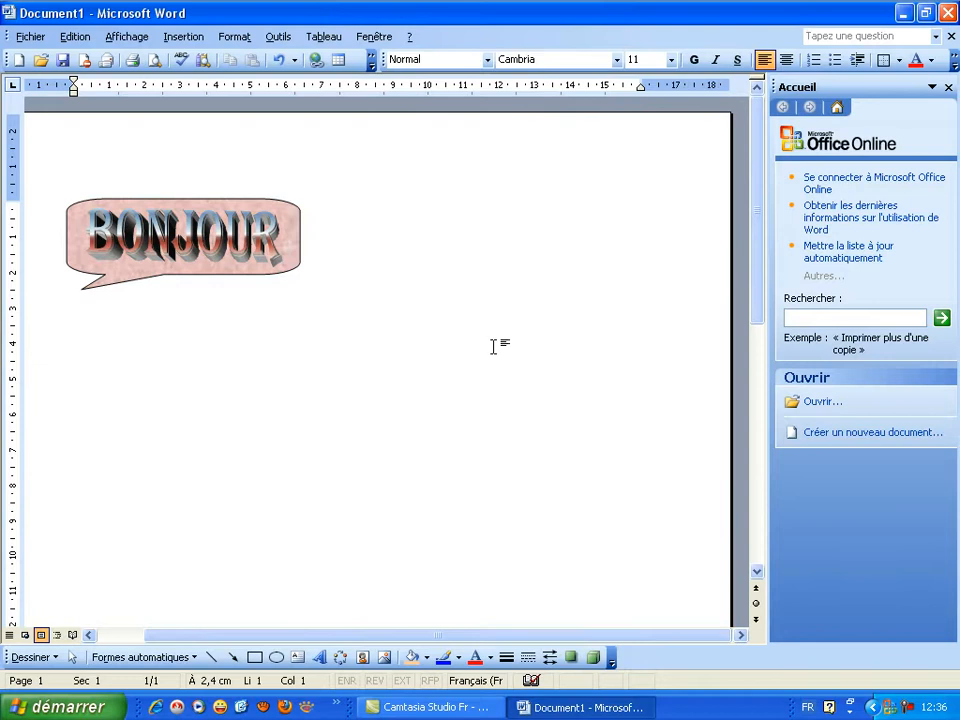
left_click(200, 200)
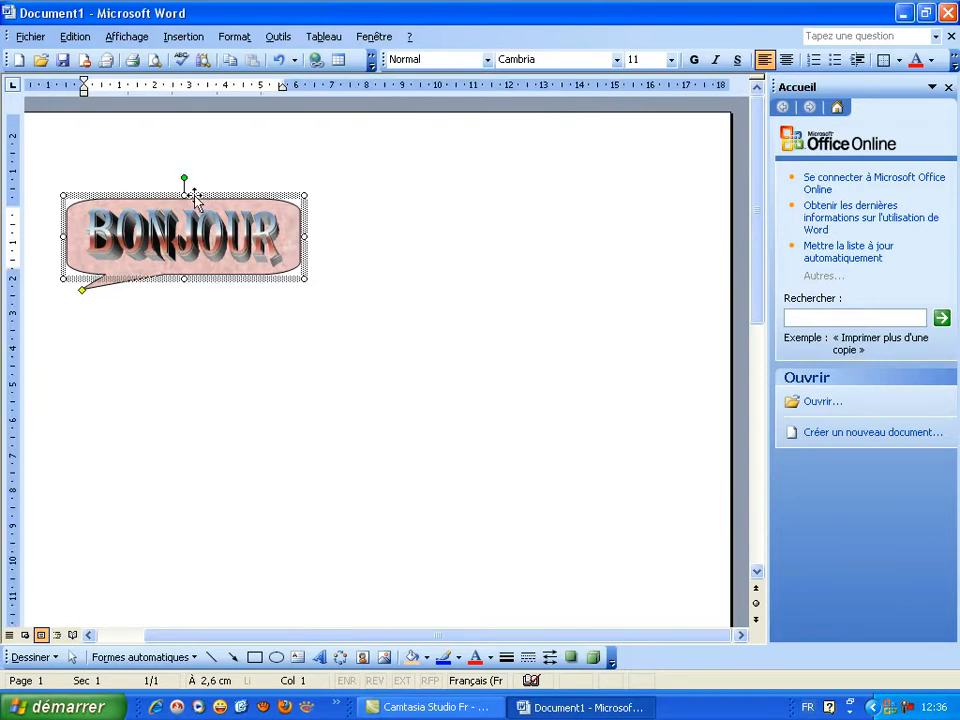
left_click_drag(195, 200, 431, 314)
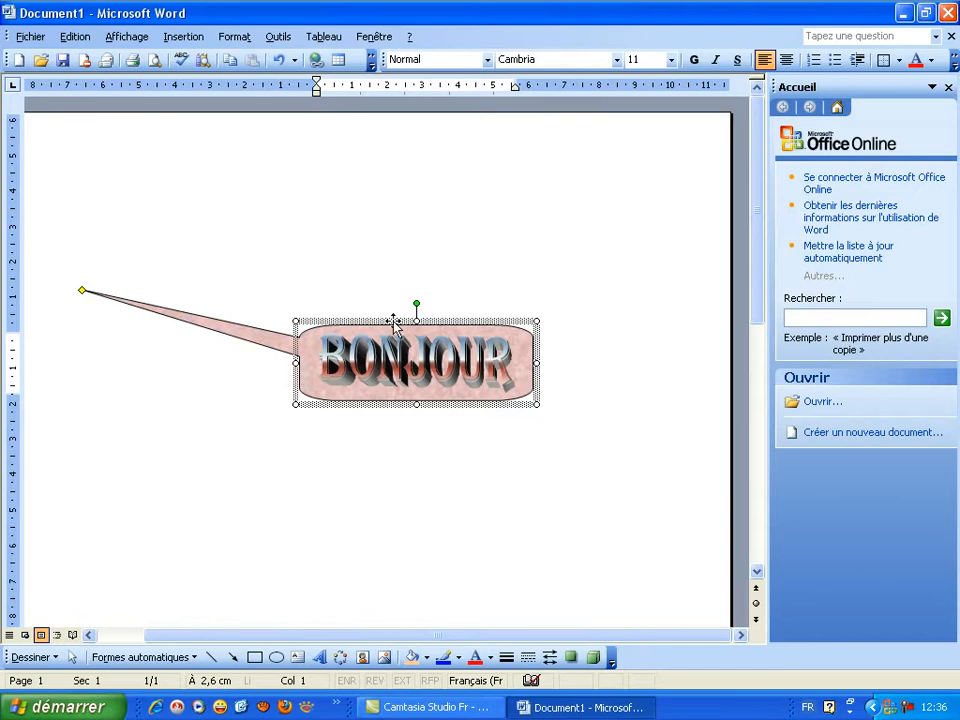
left_click_drag(395, 322, 214, 281)
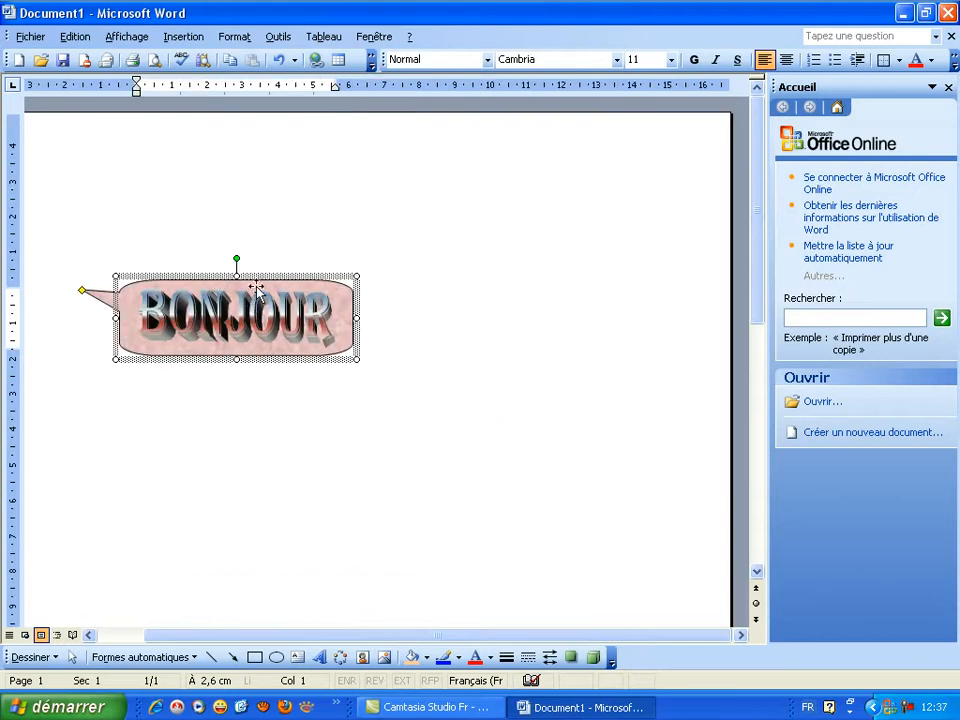
left_click_drag(256, 287, 346, 463)
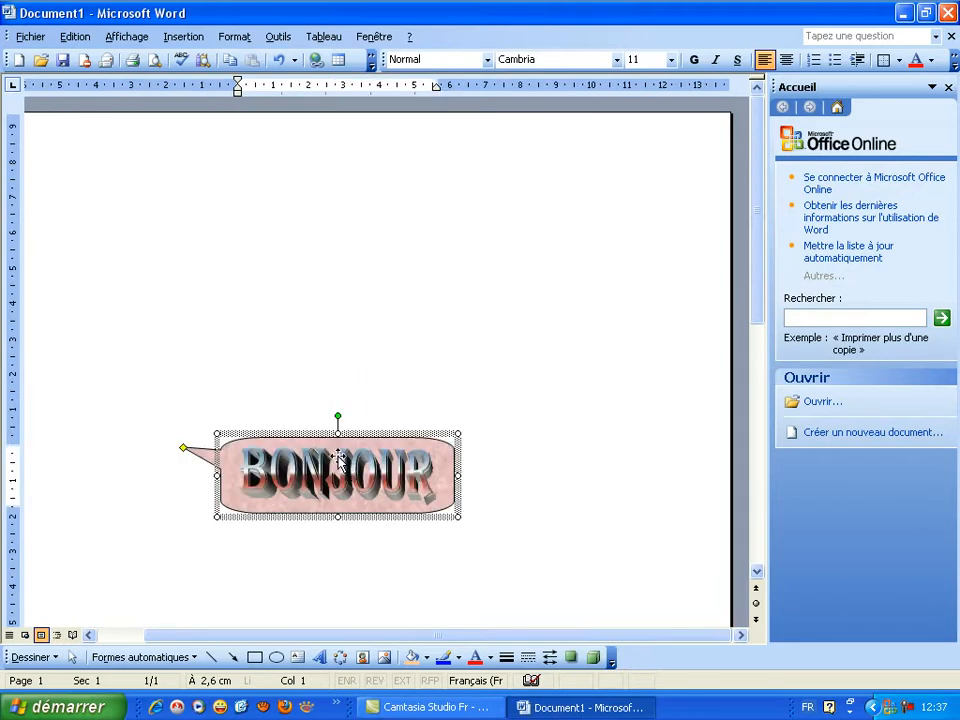
Step: Fill the BONJOUR WordArt inside the callout with the Marbre vert texture
left_click(340, 462)
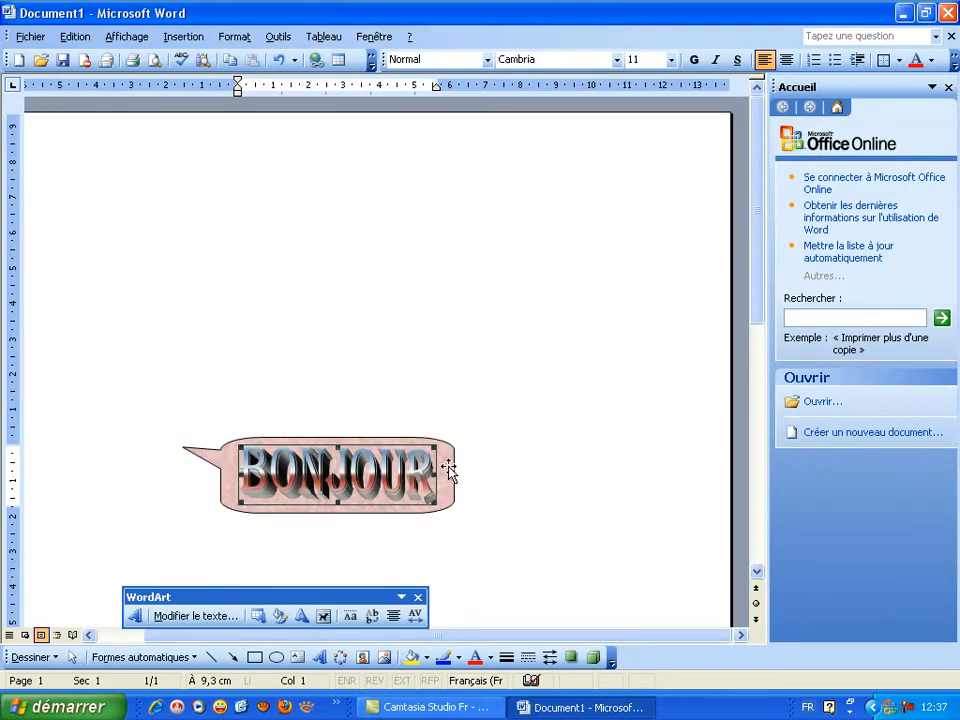
left_click(280, 616)
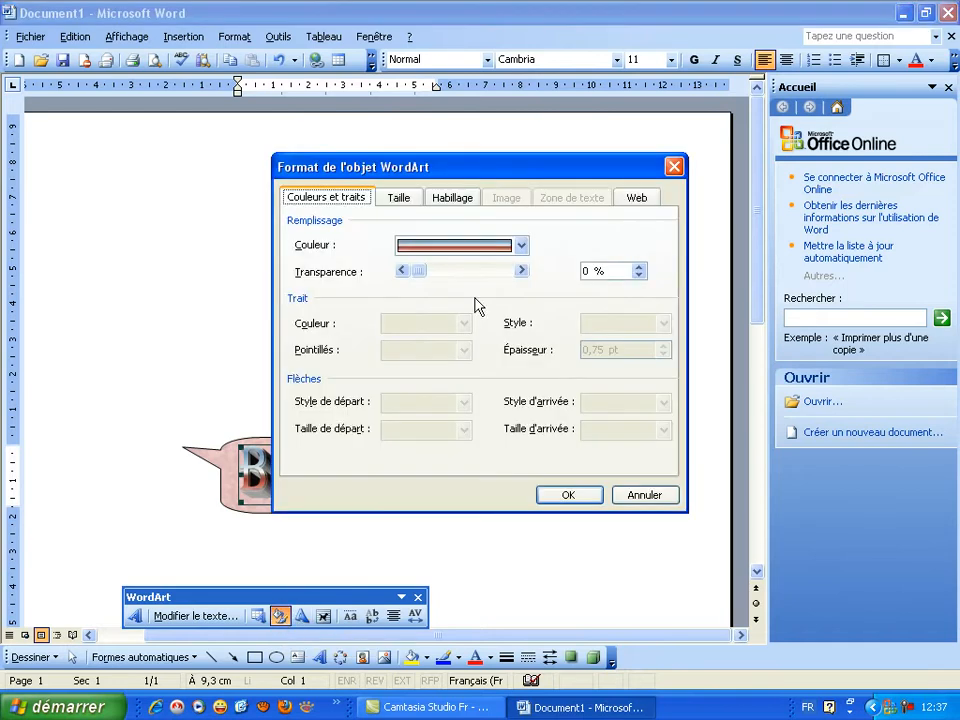
left_click(520, 245)
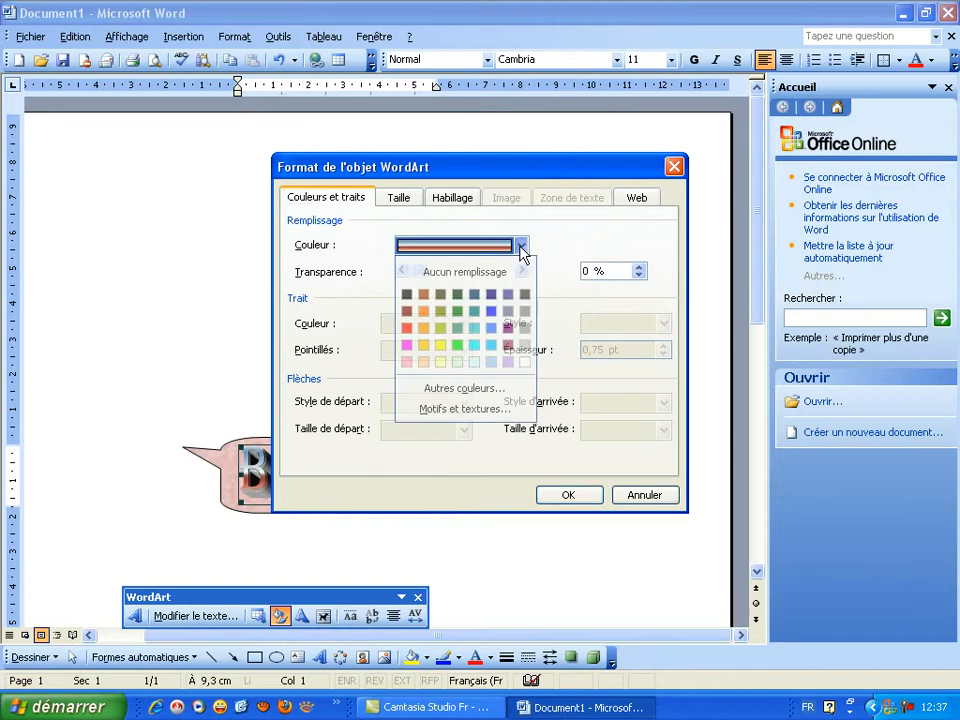
left_click(466, 410)
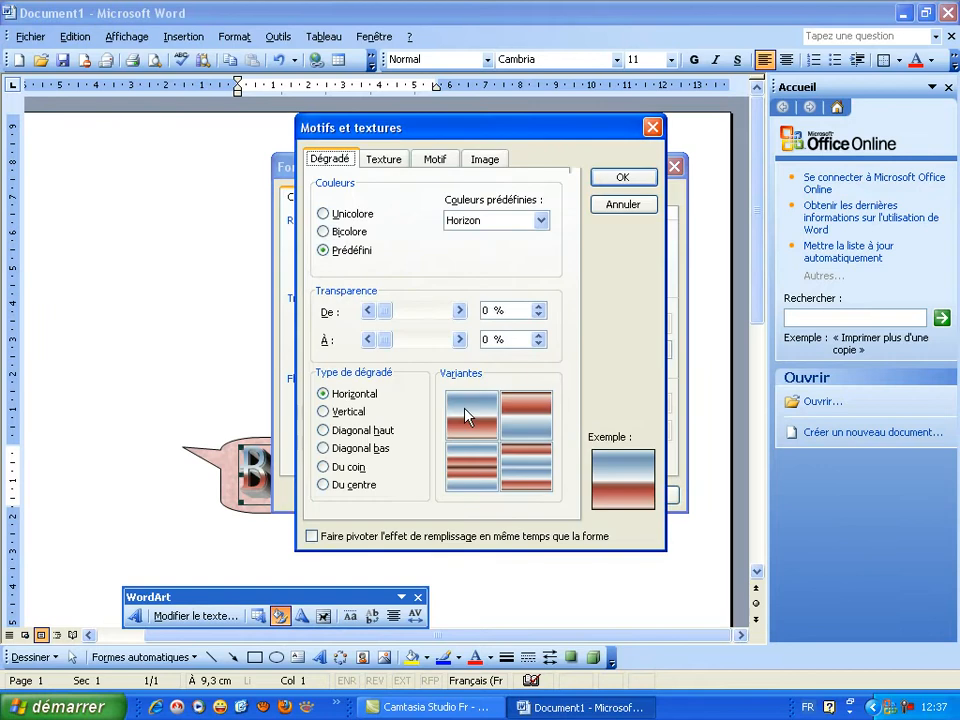
left_click(436, 165)
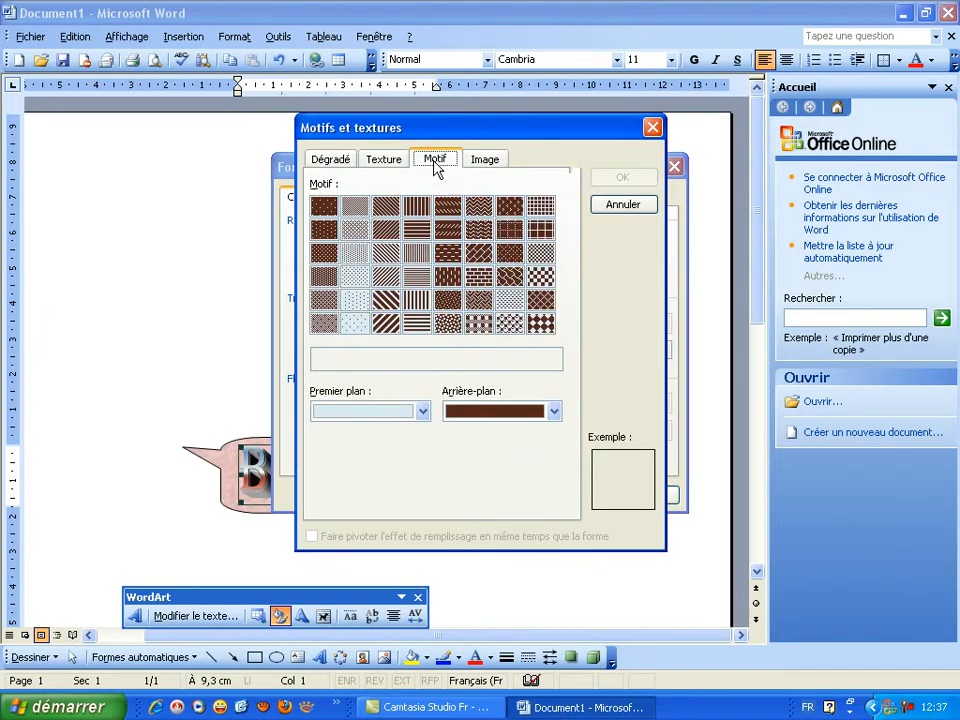
left_click(386, 162)
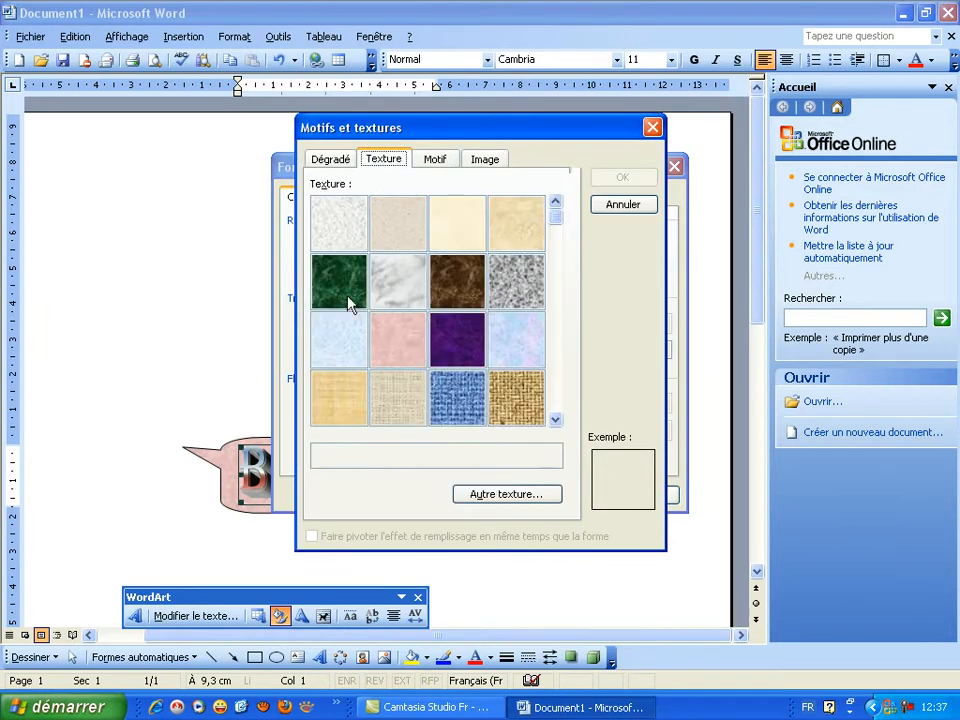
left_click(350, 304)
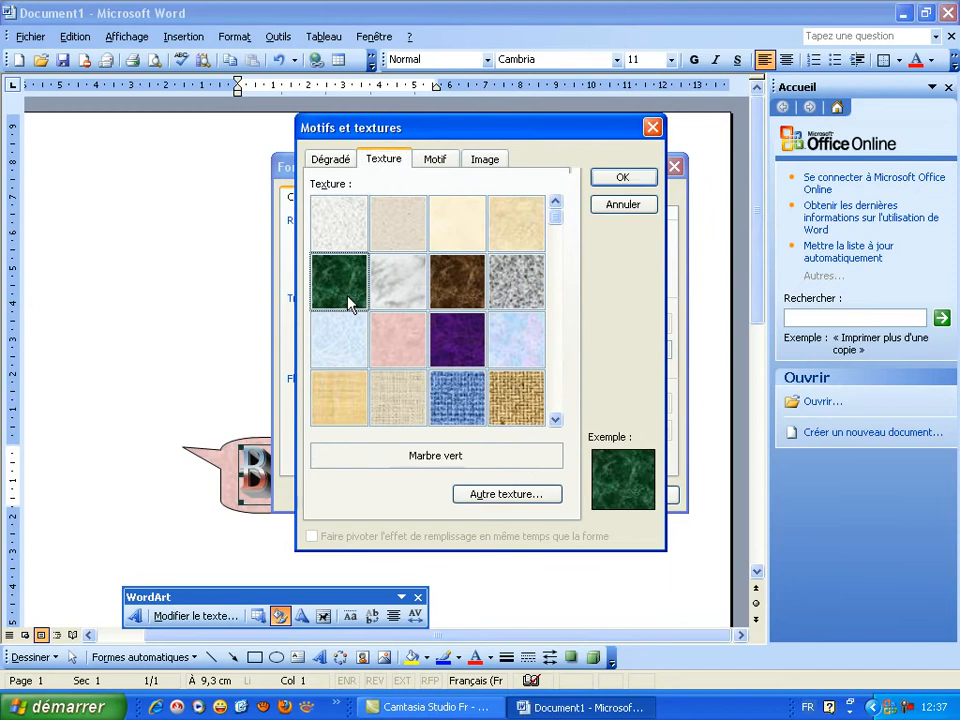
left_click(623, 179)
left_click(568, 495)
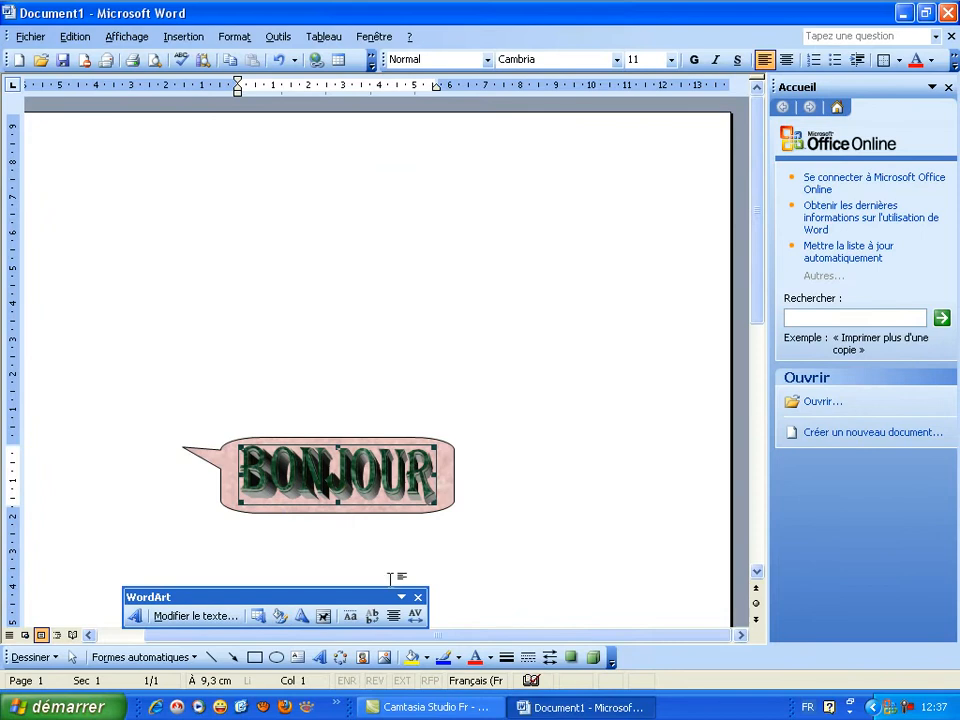
Step: Change the WordArt text to "BONJOUR A VOUS" and select the callout around it
left_click(196, 616)
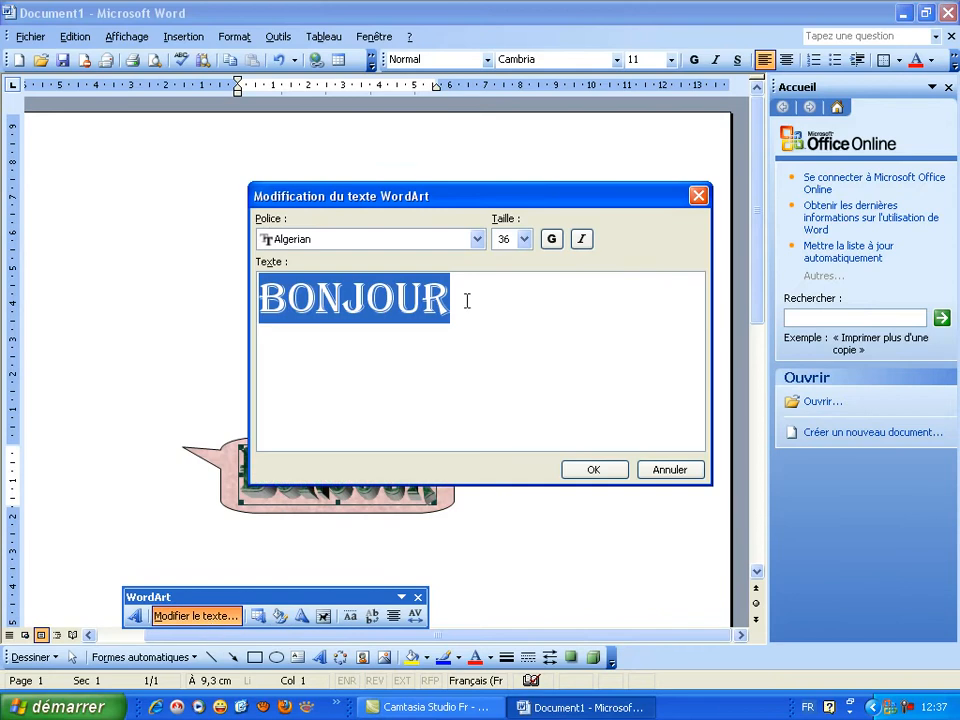
left_click(550, 305)
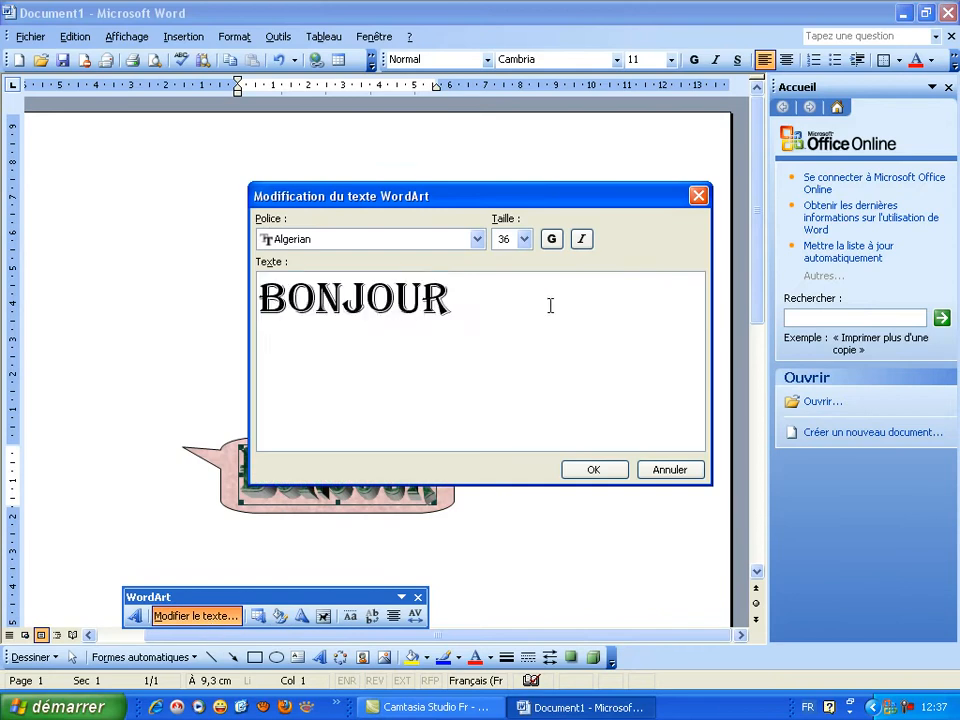
type("A V")
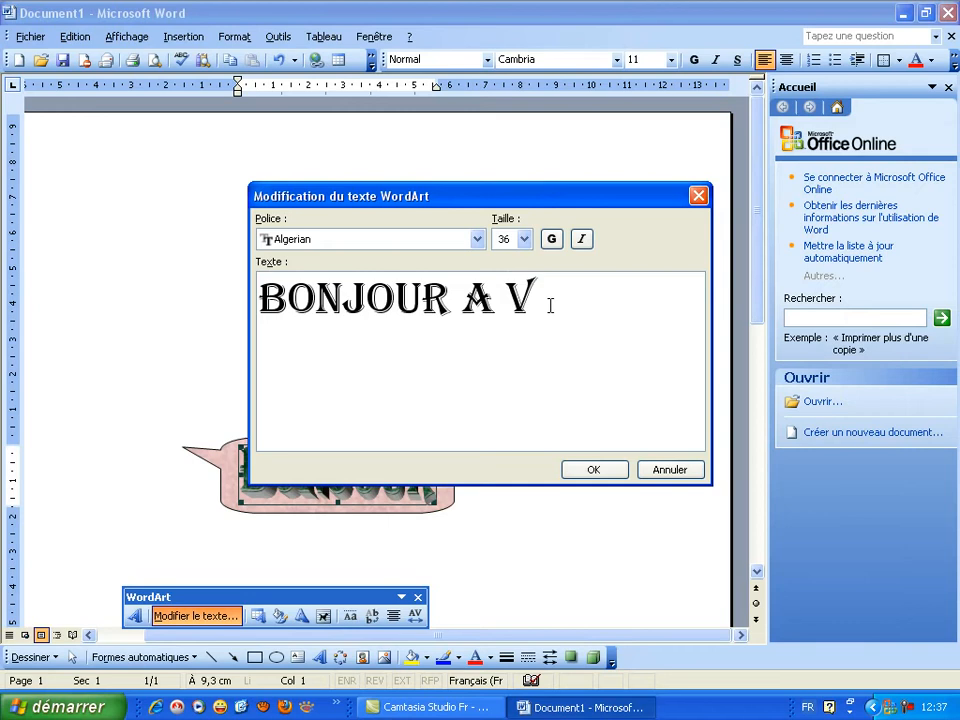
type("OUS")
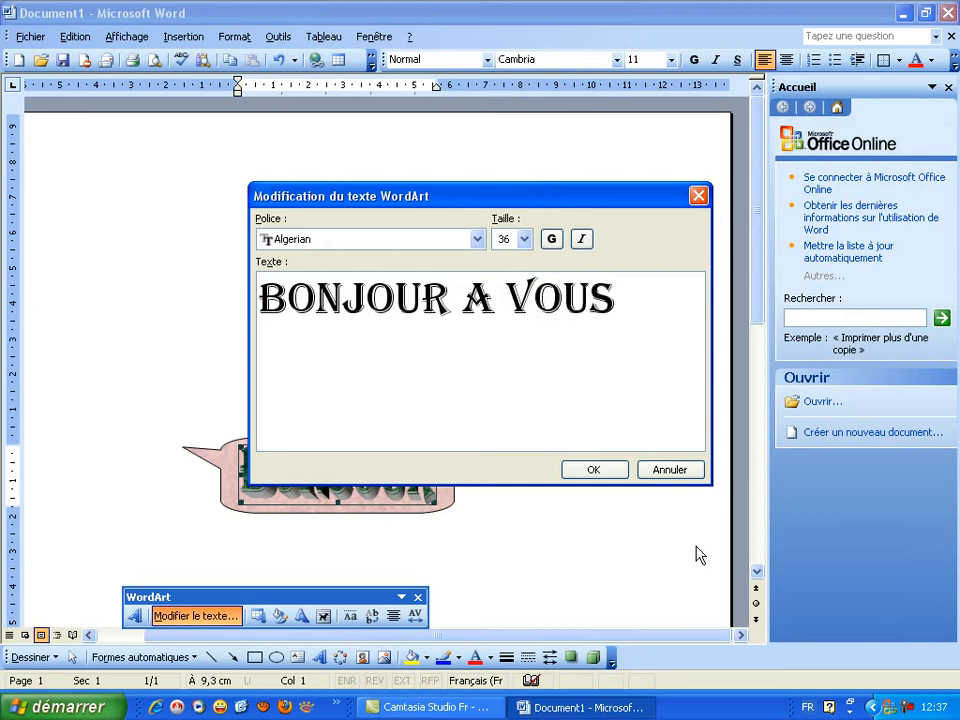
left_click(605, 466)
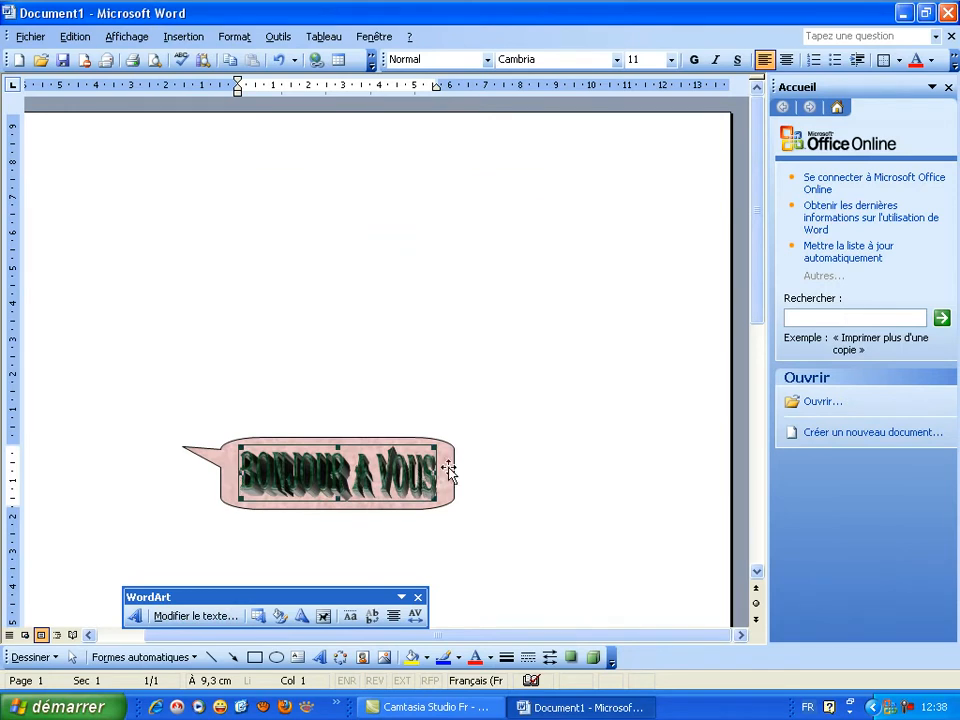
left_click(225, 454)
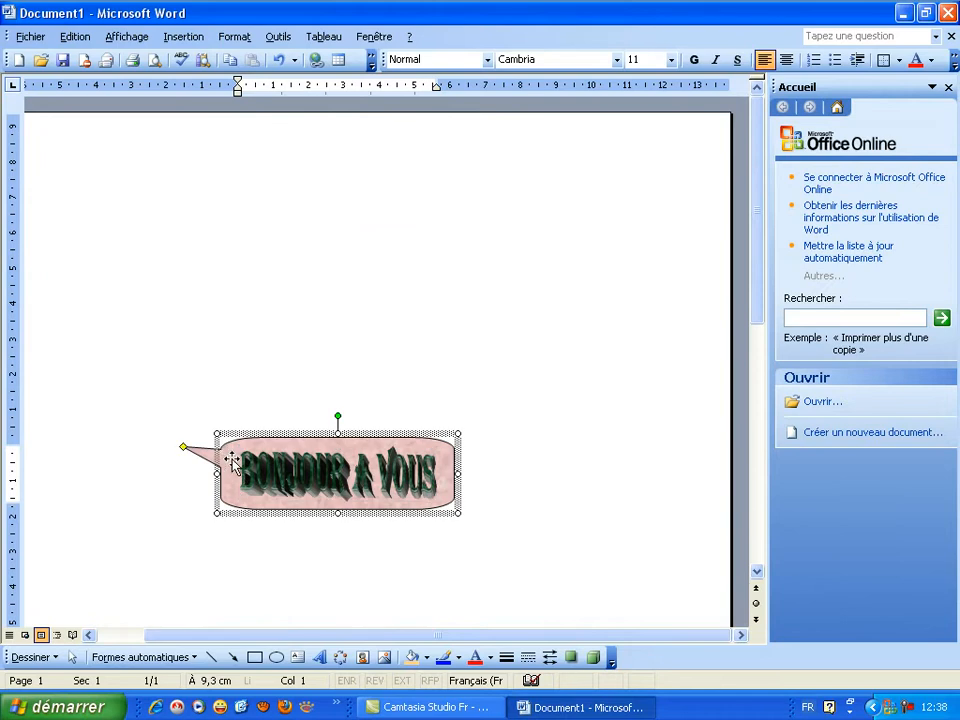
Step: Apply the Style 3D 2 effect to the speech callout
left_click(593, 657)
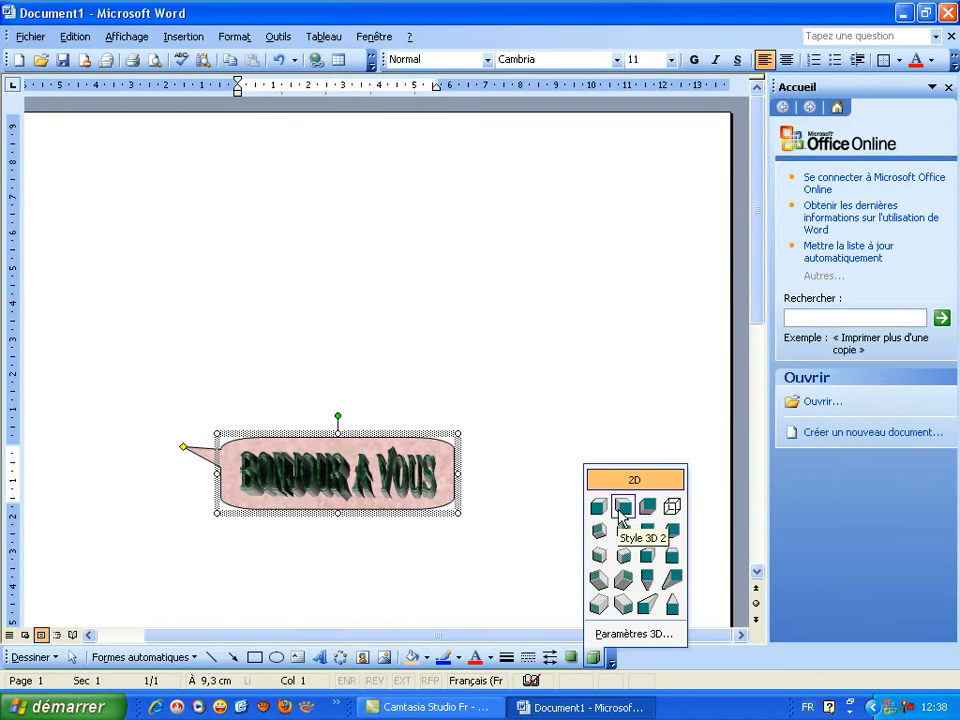
left_click(622, 508)
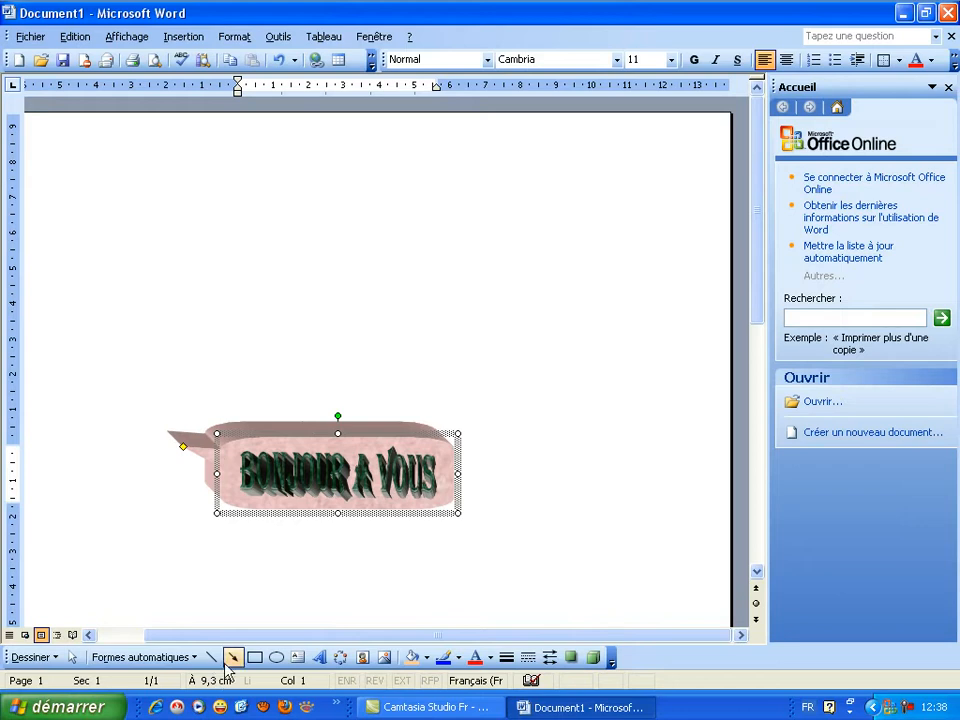
Step: Draw an ellipse about 6.7 by 2.2 cm above the callout and a rectangle about 3.8 by 1.9 cm right of it
left_click(276, 657)
left_click_drag(209, 256, 445, 336)
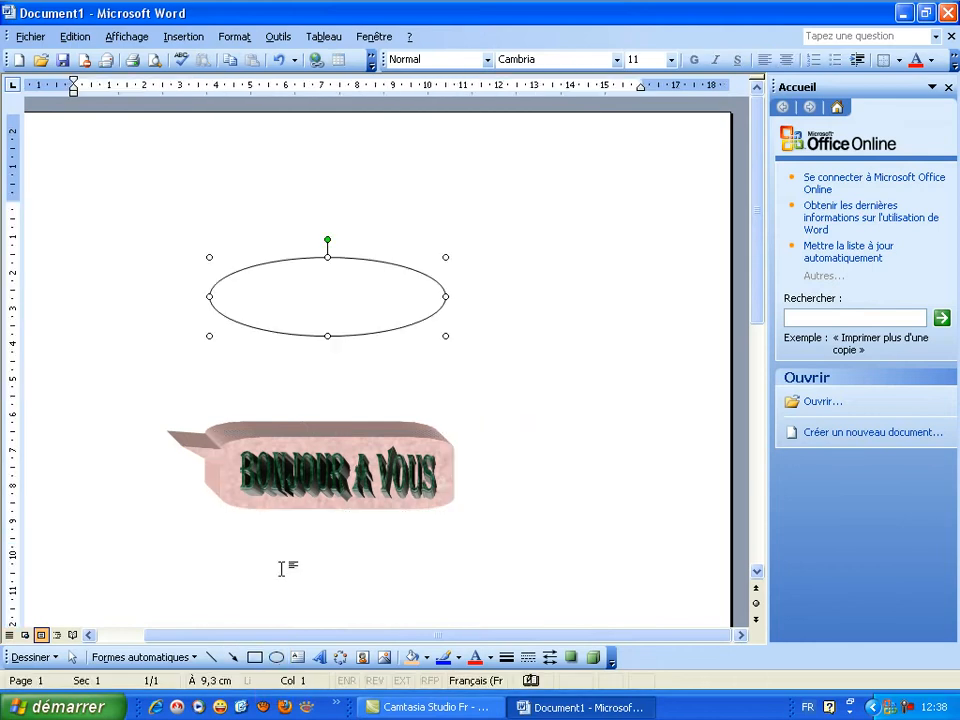
left_click(254, 657)
left_click_drag(512, 302, 648, 370)
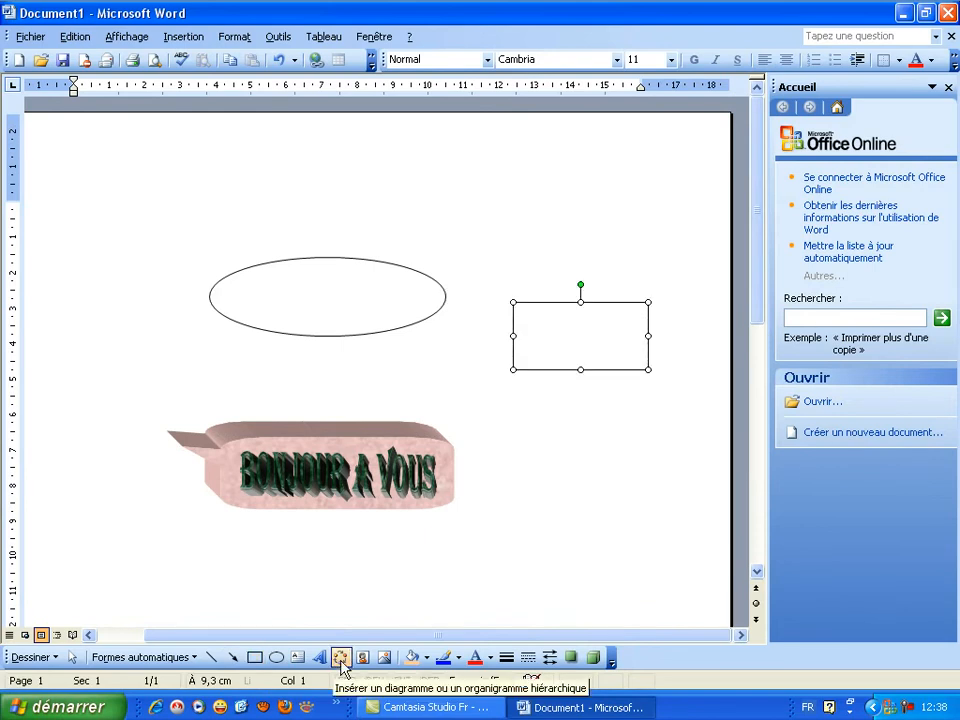
Step: List the clip art from all collections and insert the picture of the white church among autumn trees into the document
left_click(361, 658)
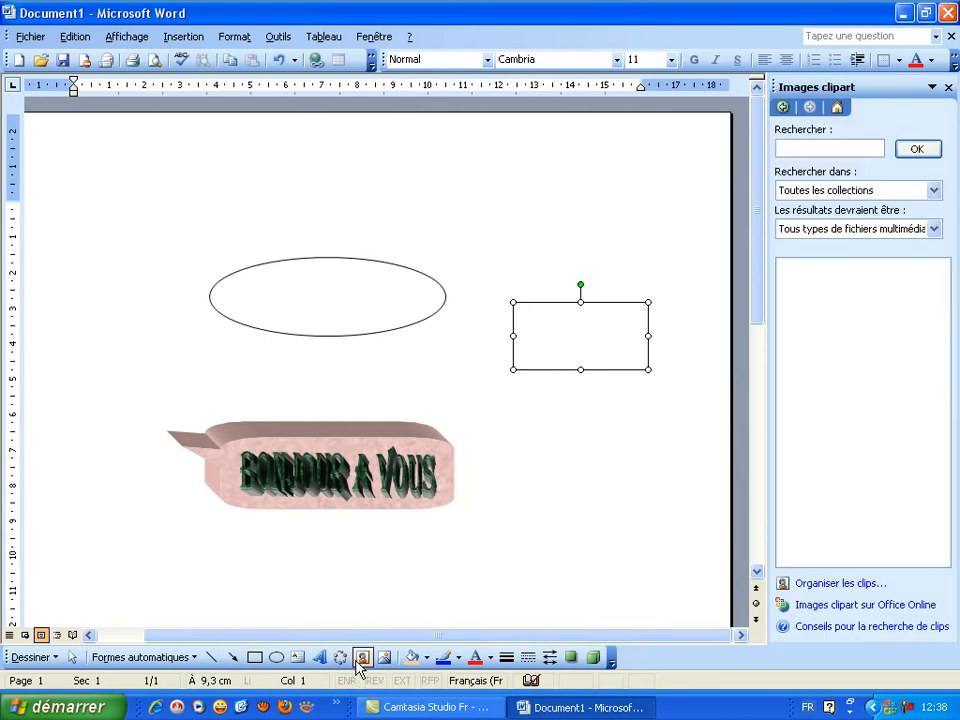
left_click(917, 150)
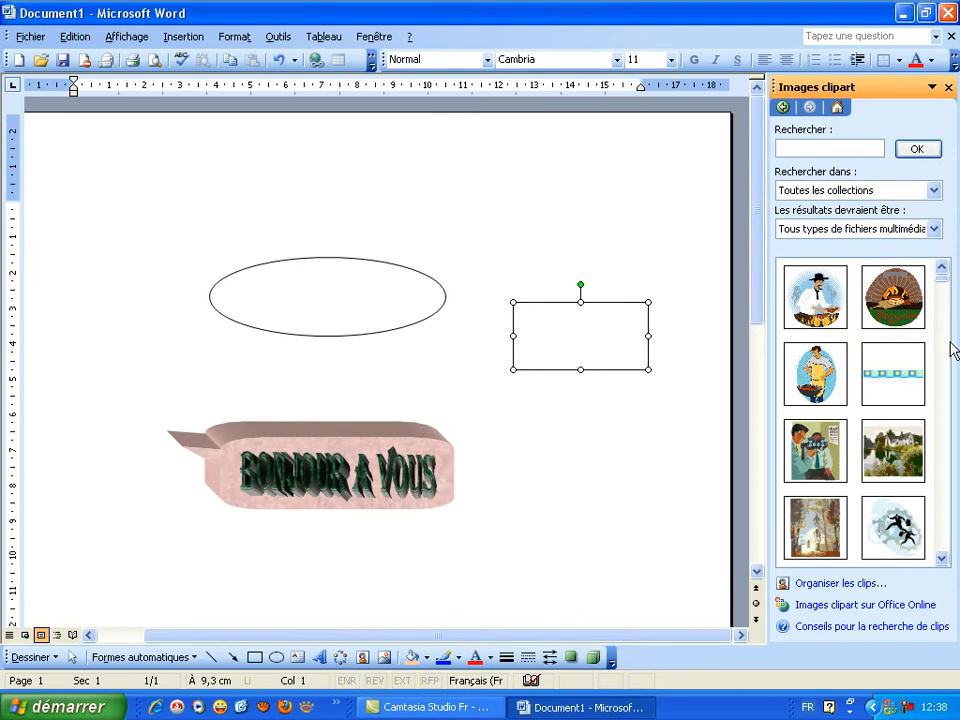
left_click(942, 559)
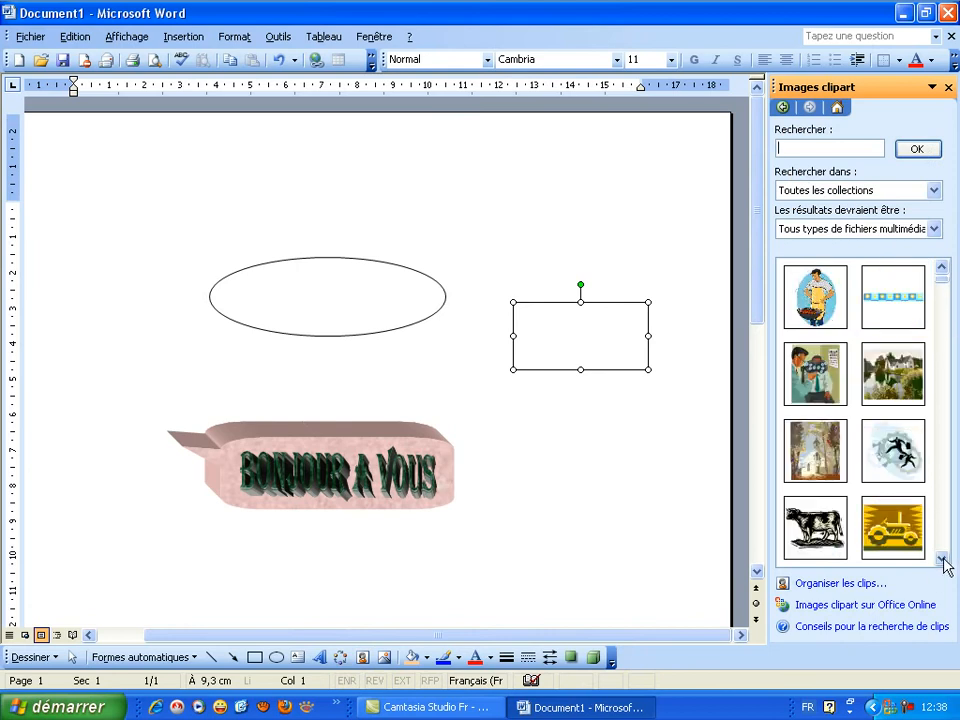
left_click(816, 452)
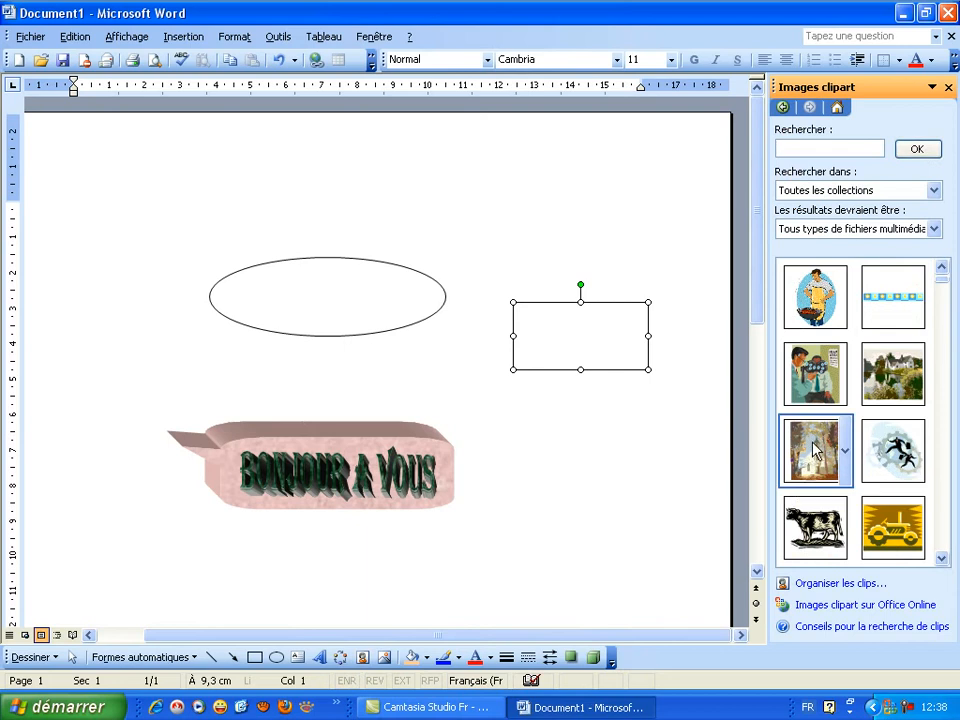
left_click_drag(816, 452, 368, 434)
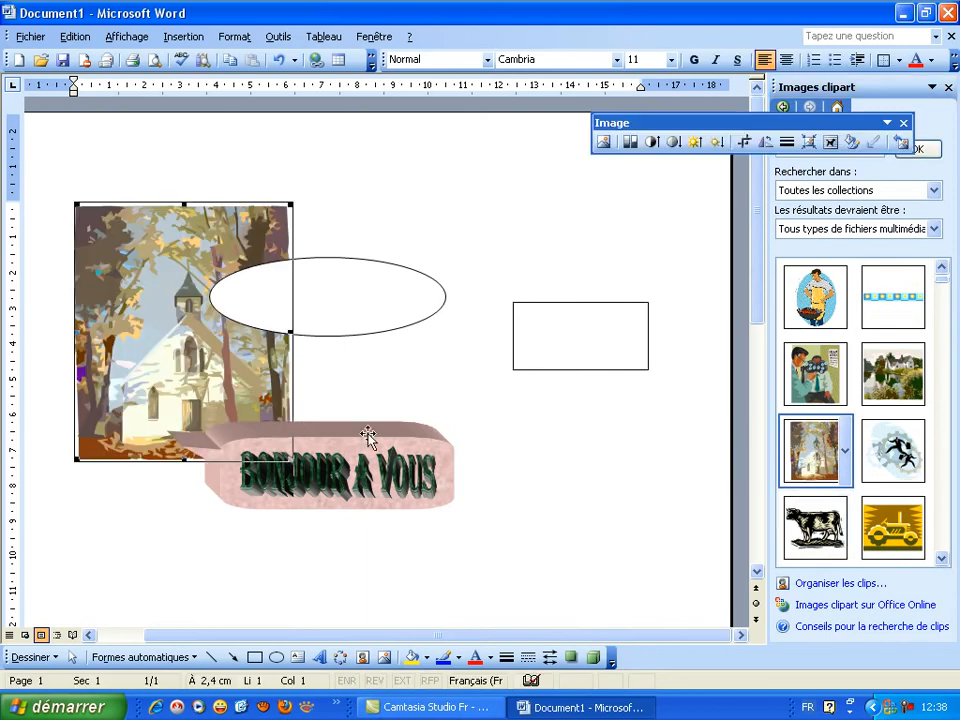
Step: Shrink the church picture proportionally to about 3.7 cm wide so it clears the ellipse and the callout
left_click(271, 442)
left_click(278, 423)
left_click_drag(291, 458, 205, 357)
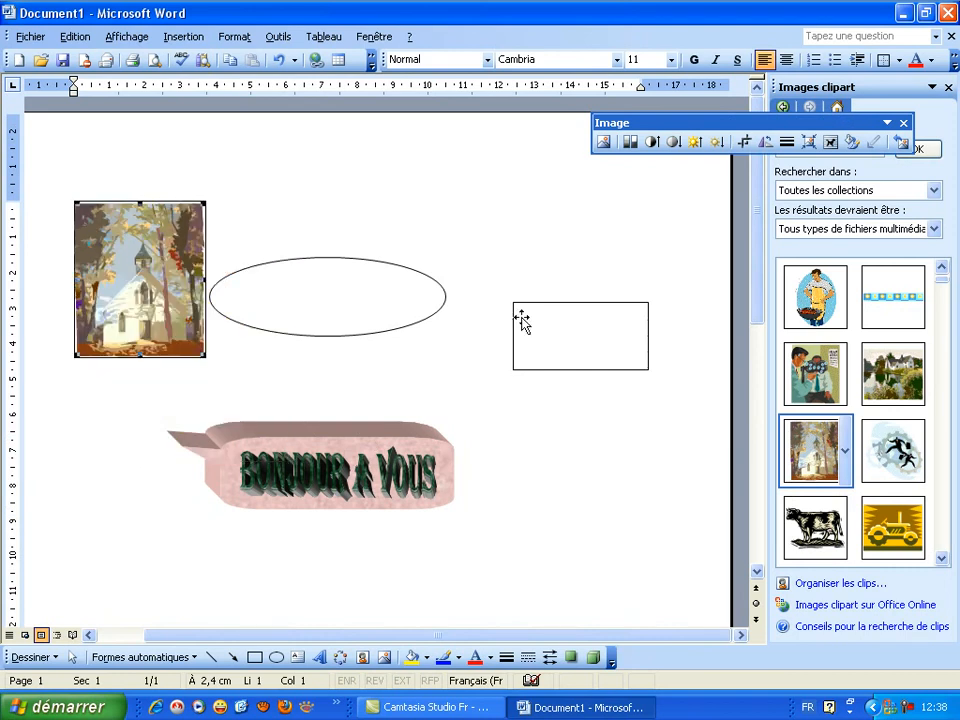